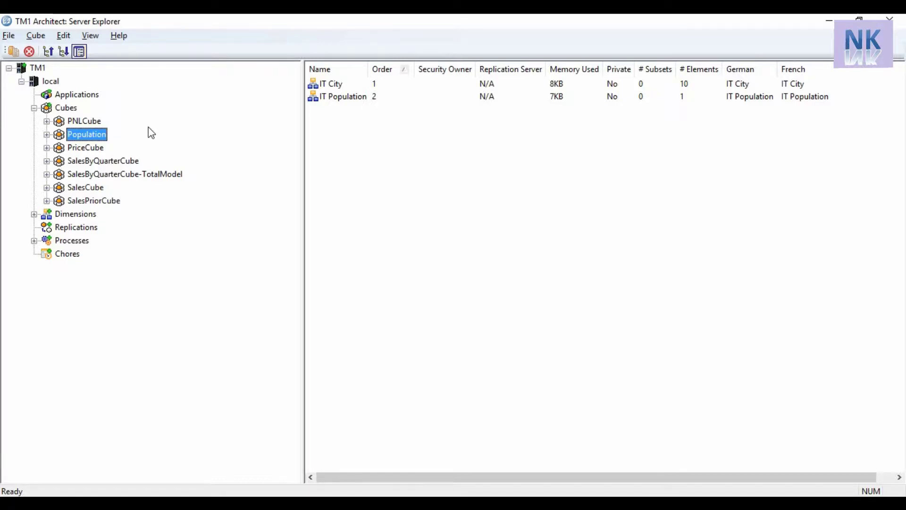
Expand the Population cube and select its IT City dimension
{"action": "left_click", "coordinate": [47, 133]}
{"action": "left_click", "coordinate": [104, 162]}
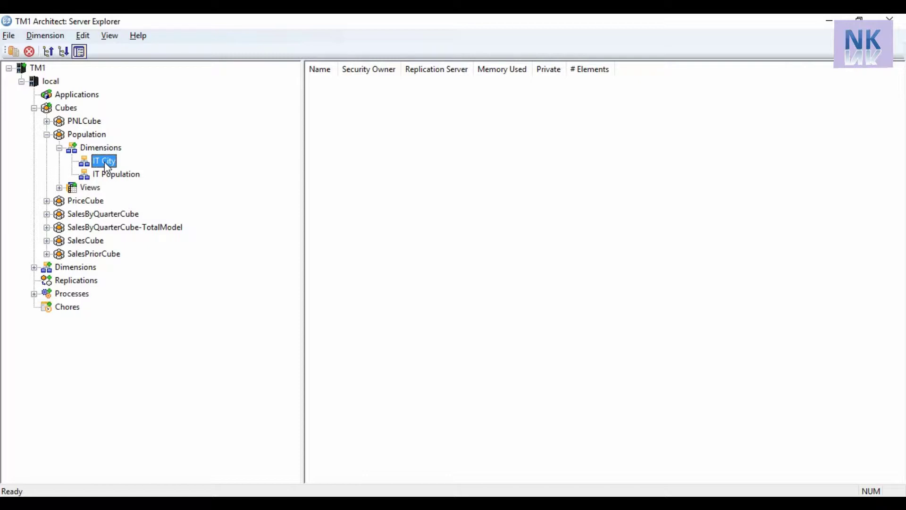
{"action": "right_click", "coordinate": [104, 161]}
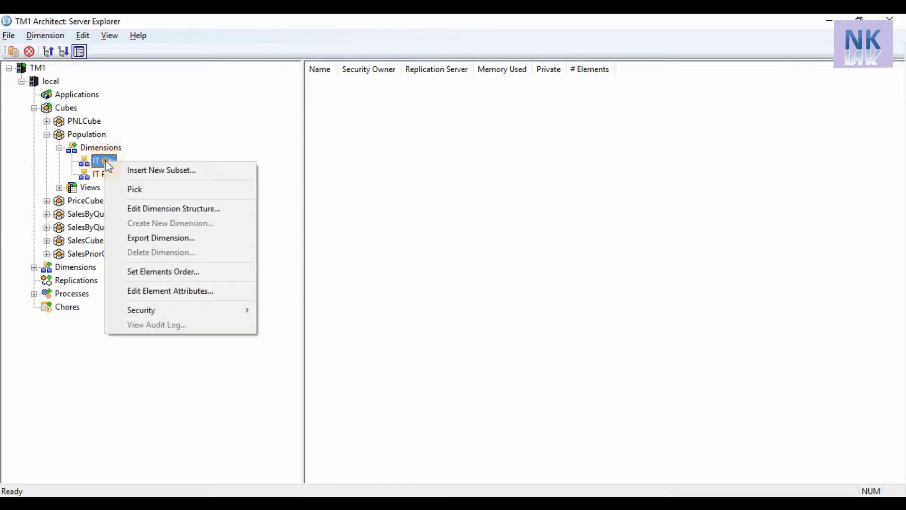
{"action": "left_click", "coordinate": [163, 296]}
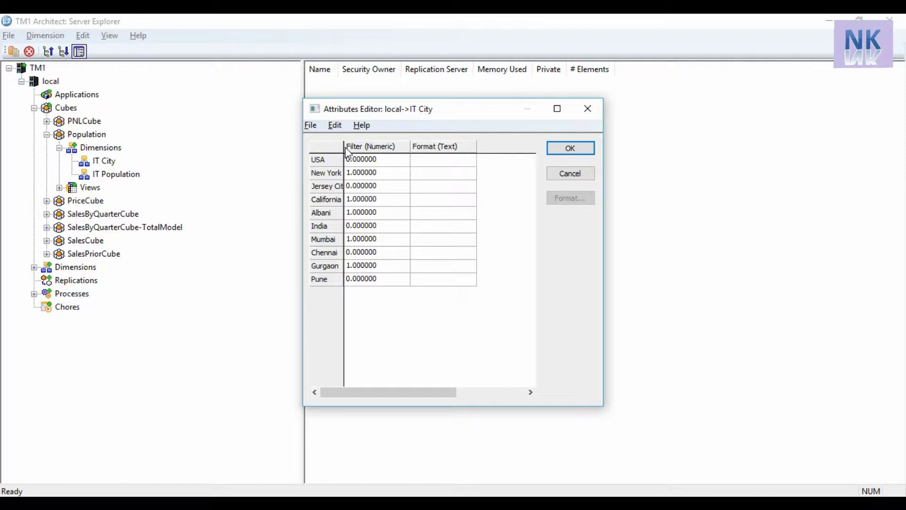
{"action": "left_click_drag", "start_coordinate": [343, 147], "coordinate": [366, 147]}
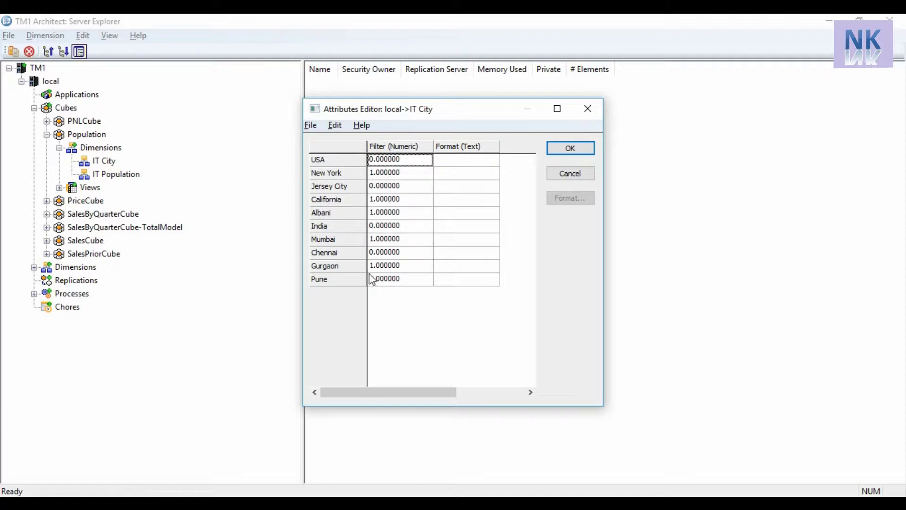
{"action": "left_click", "coordinate": [563, 149]}
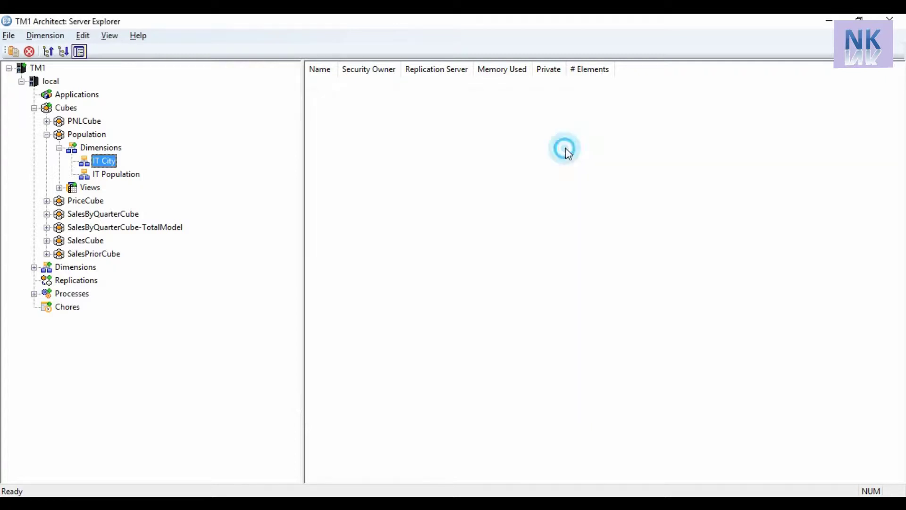
Open IT City's Subset Editor maximized, with the Expression Window showing
{"action": "double_click", "coordinate": [105, 161]}
{"action": "left_click_drag", "start_coordinate": [669, 163], "coordinate": [206, 21]}
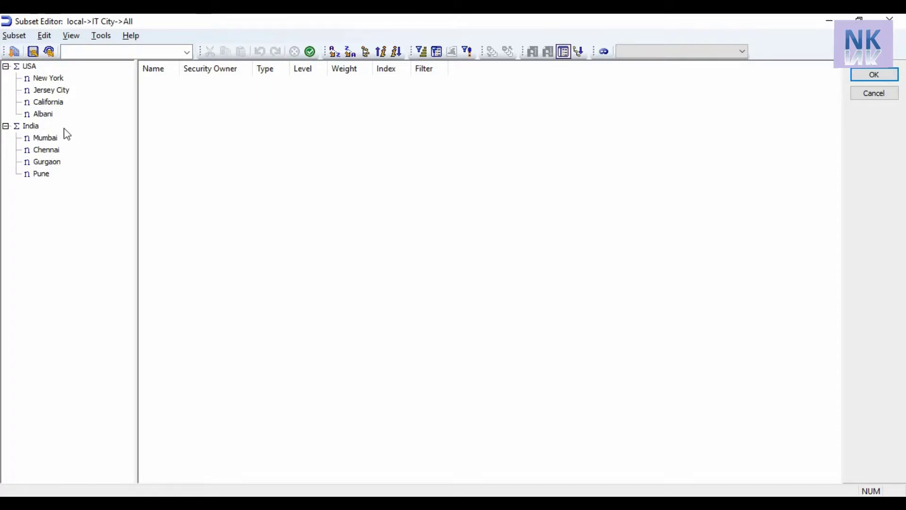
{"action": "left_click", "coordinate": [100, 36]}
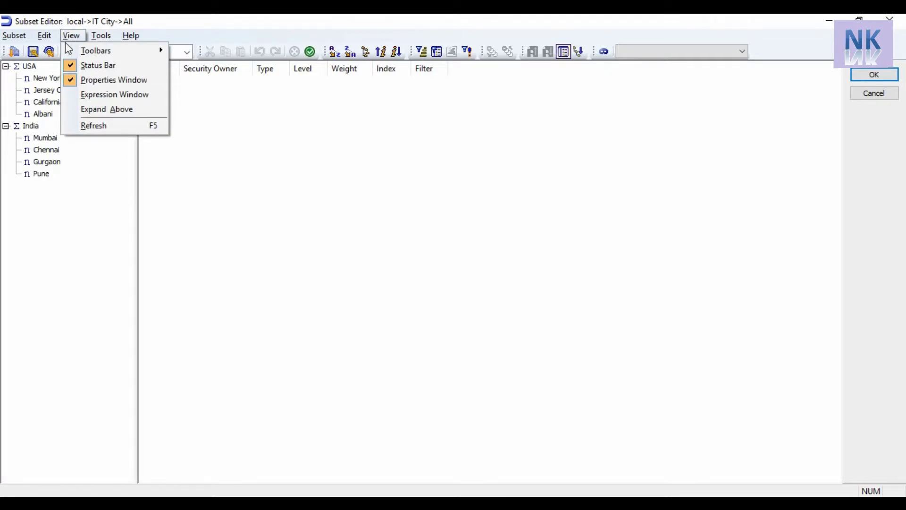
{"action": "left_click", "coordinate": [98, 98]}
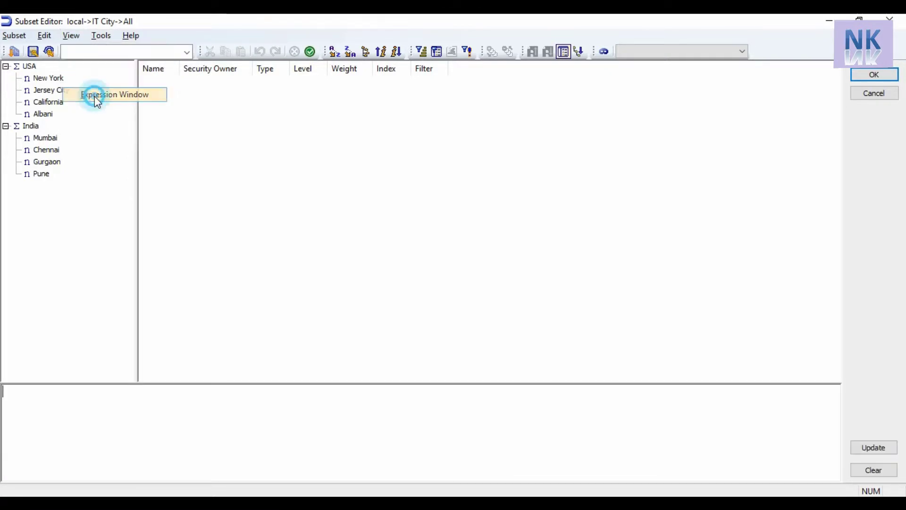
Start recording an expression and list all IT City elements (TM1SUBSETALL)
{"action": "left_click", "coordinate": [101, 35]}
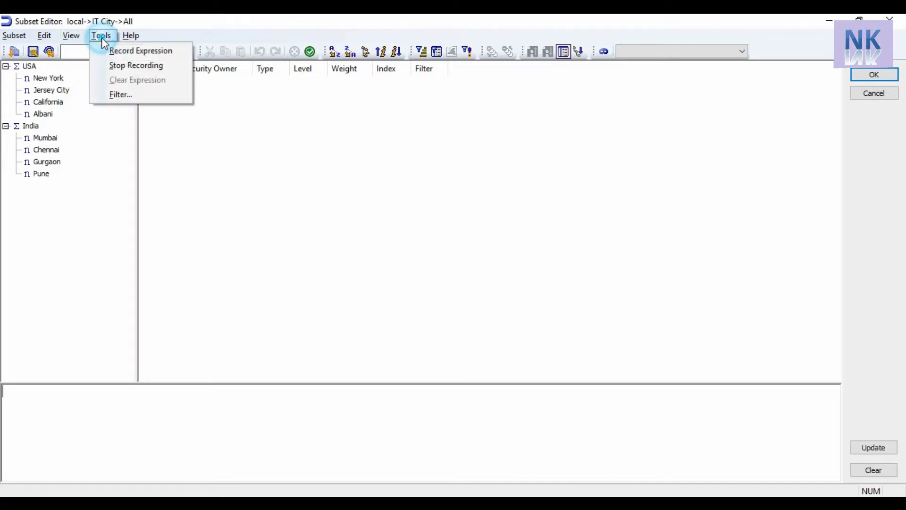
{"action": "left_click", "coordinate": [127, 57]}
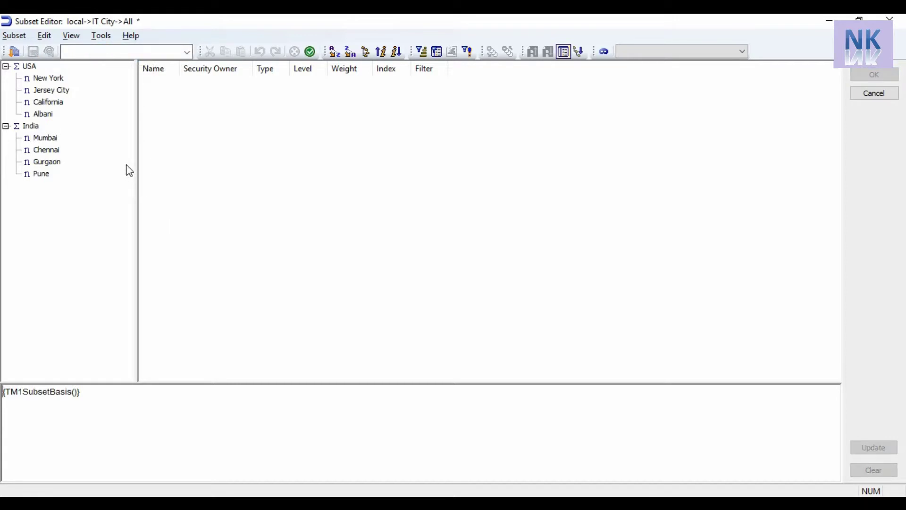
{"action": "left_click", "coordinate": [13, 51]}
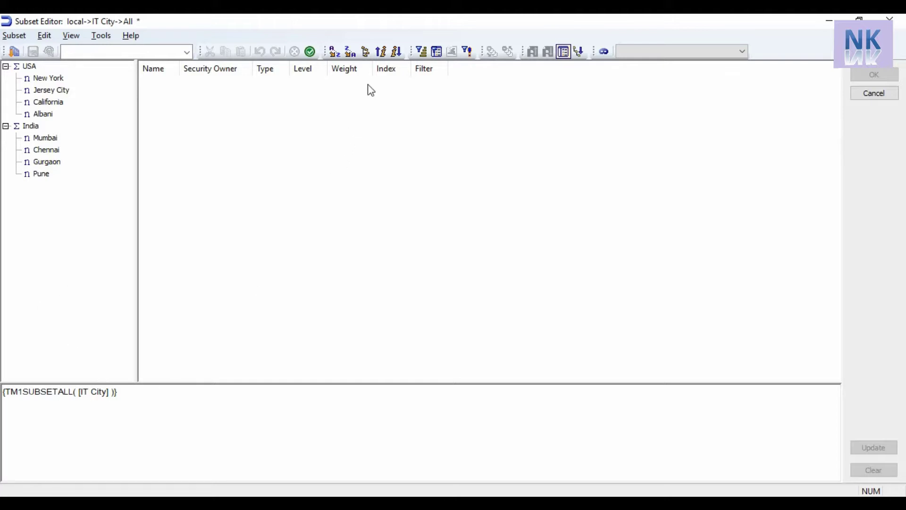
Filter IT City by attribute Filter = 1.000000, then stop recording the expression
{"action": "left_click", "coordinate": [436, 51]}
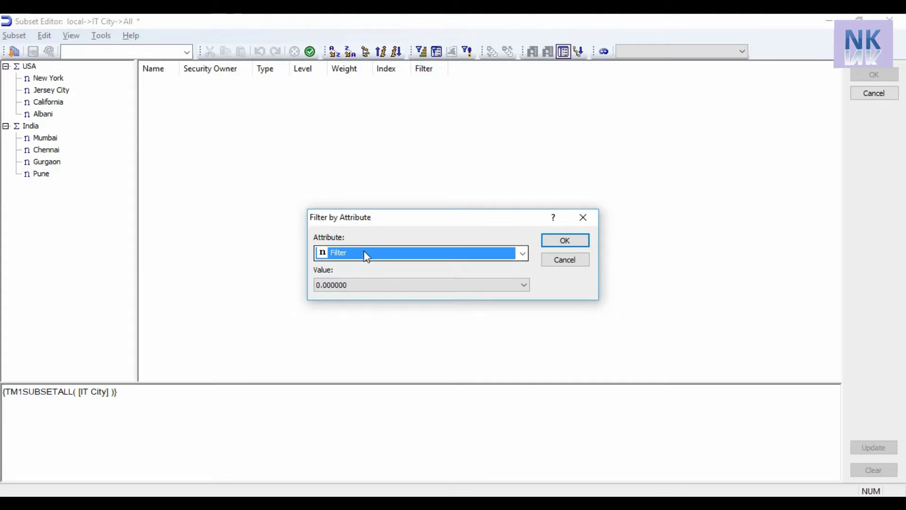
{"action": "left_click", "coordinate": [365, 256]}
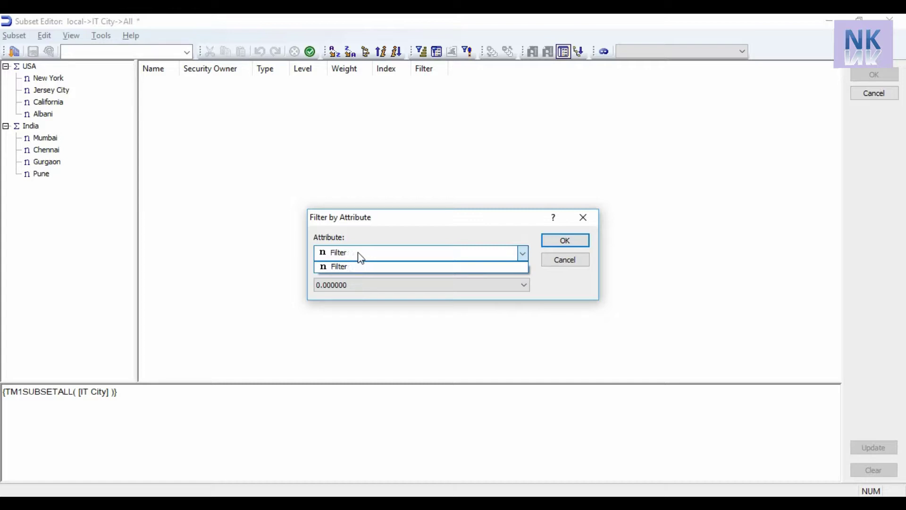
{"action": "left_click", "coordinate": [356, 253]}
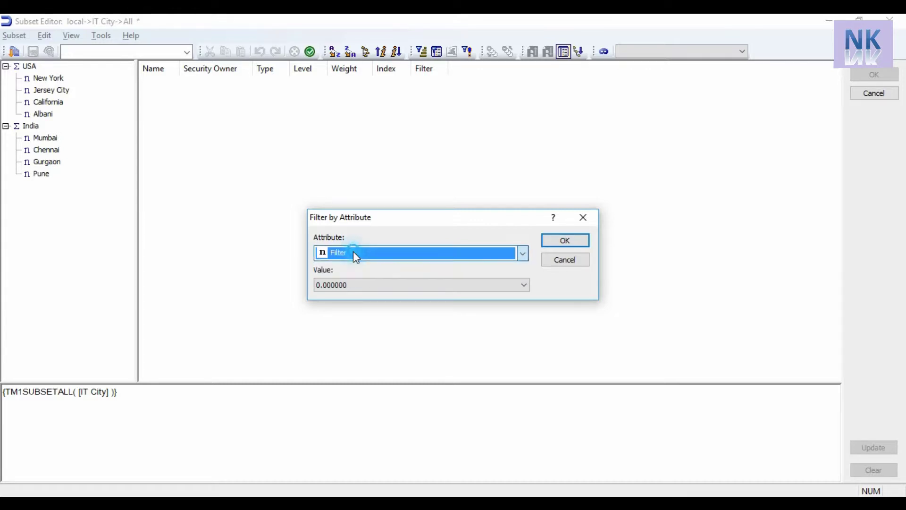
{"action": "left_click", "coordinate": [349, 286]}
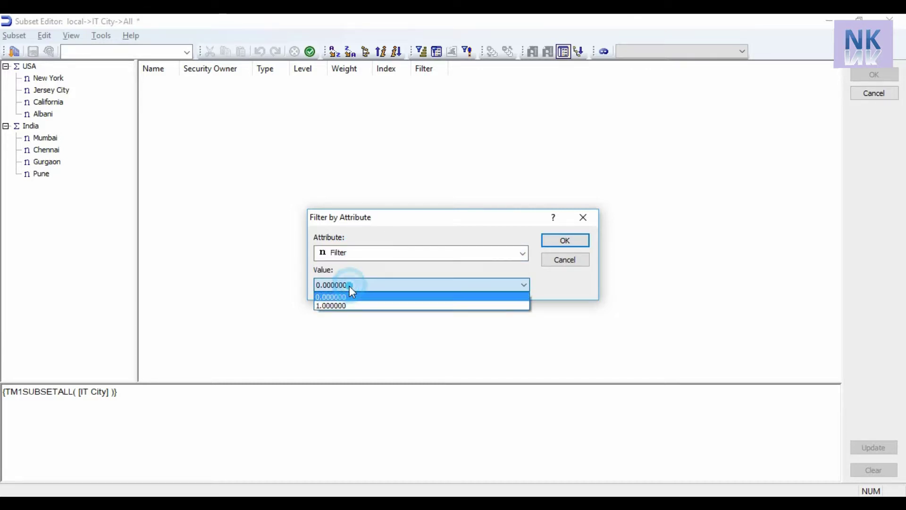
{"action": "left_click", "coordinate": [330, 306]}
{"action": "left_click", "coordinate": [548, 243]}
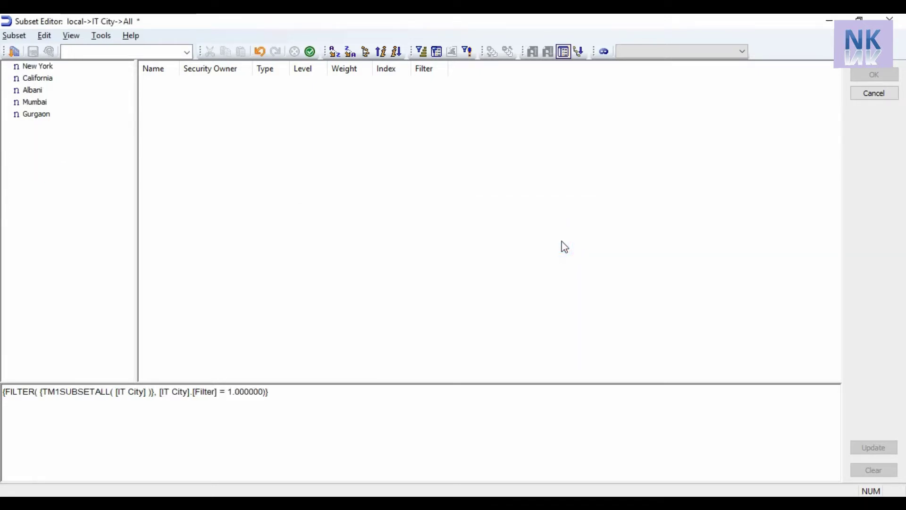
{"action": "left_click", "coordinate": [100, 35]}
{"action": "left_click", "coordinate": [120, 64]}
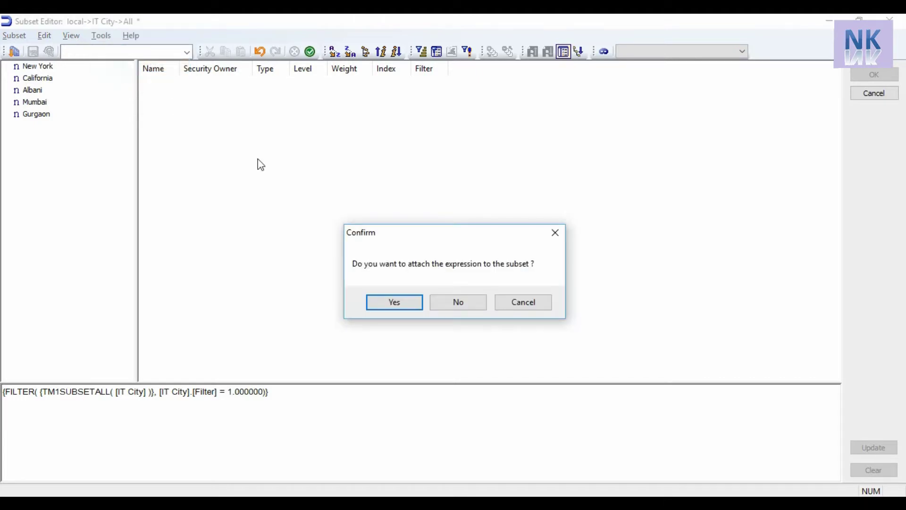
Attach the recorded Filter = 1 expression and minimize the Subset Editor
{"action": "left_click", "coordinate": [393, 303]}
{"action": "left_click", "coordinate": [863, 448]}
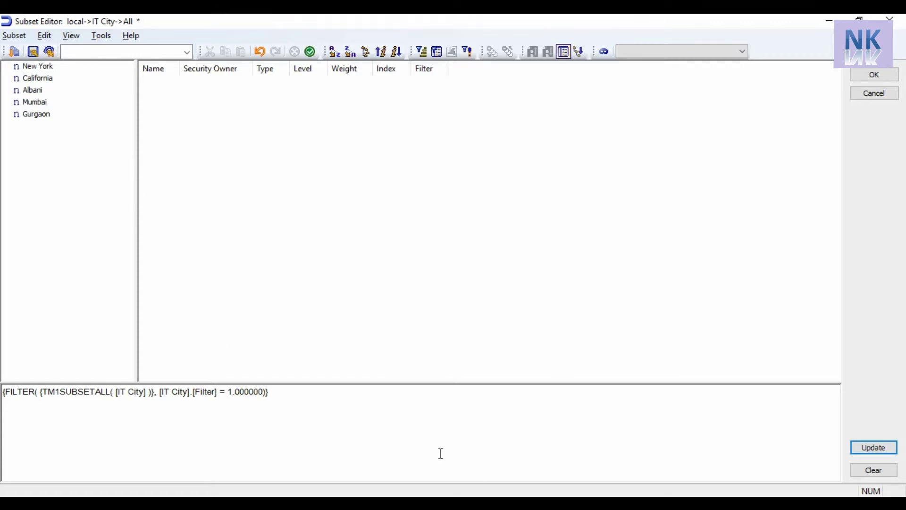
{"action": "left_click", "coordinate": [828, 27]}
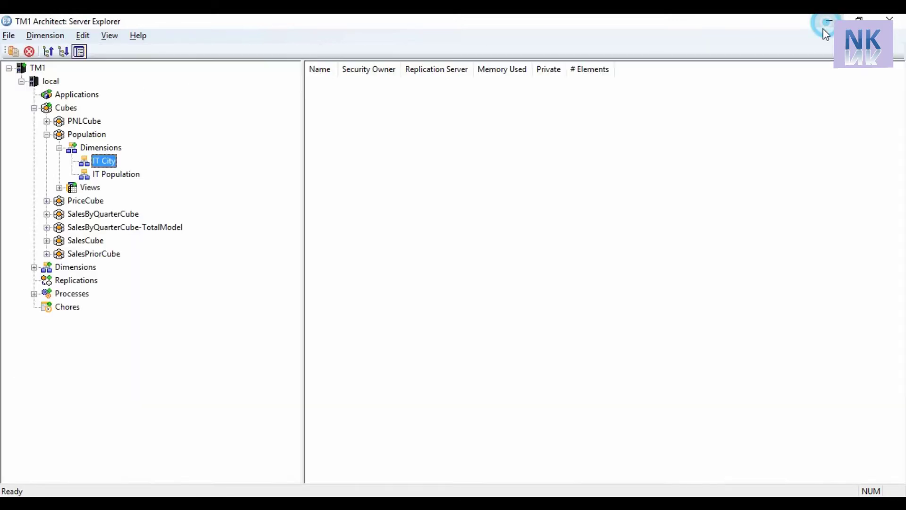
In IT City's element attributes, change Jersey City's Filter value from 0 to 1
{"action": "right_click", "coordinate": [111, 166]}
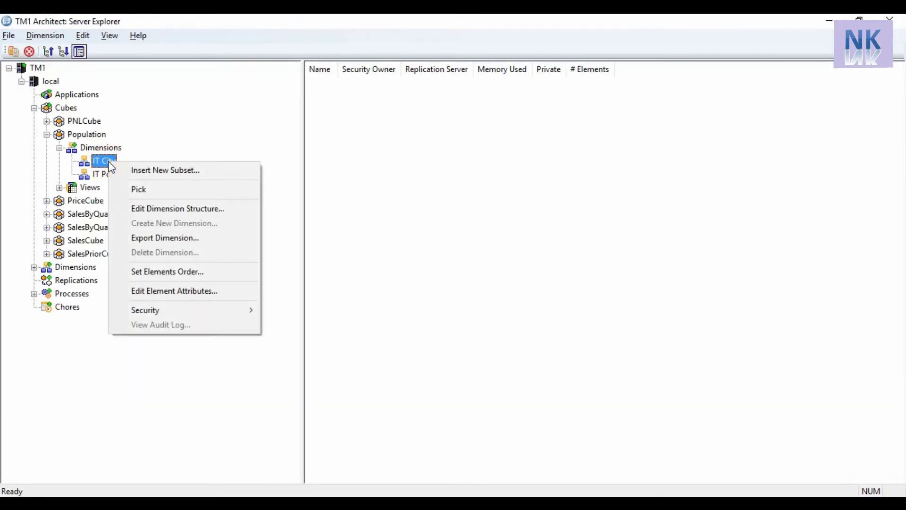
{"action": "left_click", "coordinate": [165, 296]}
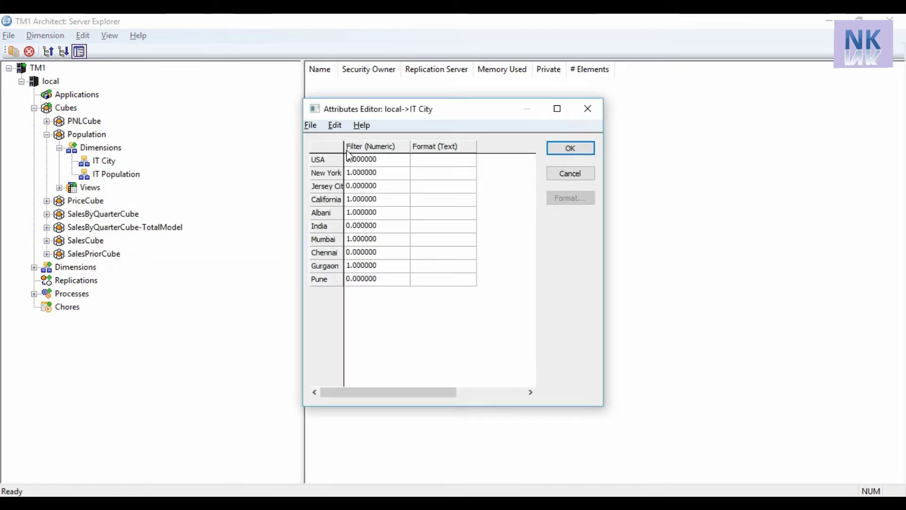
{"action": "left_click_drag", "start_coordinate": [344, 147], "coordinate": [420, 147]}
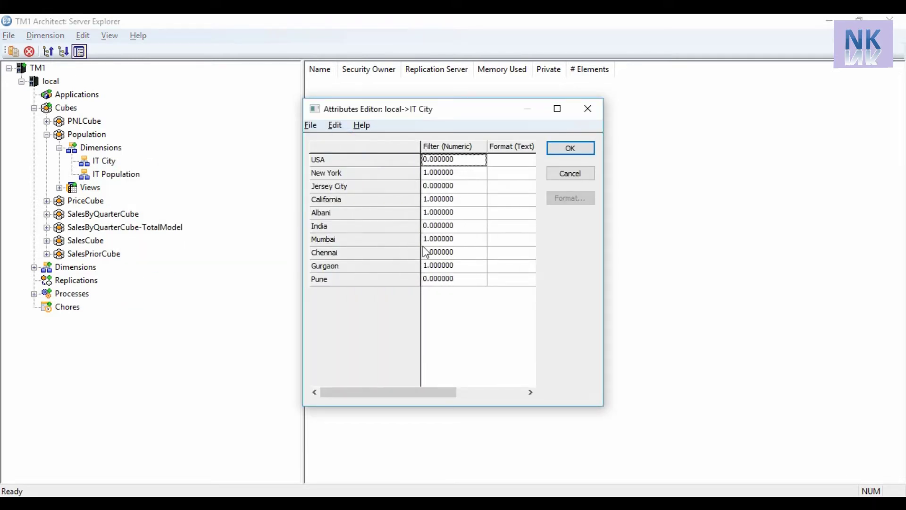
{"action": "left_click", "coordinate": [428, 187]}
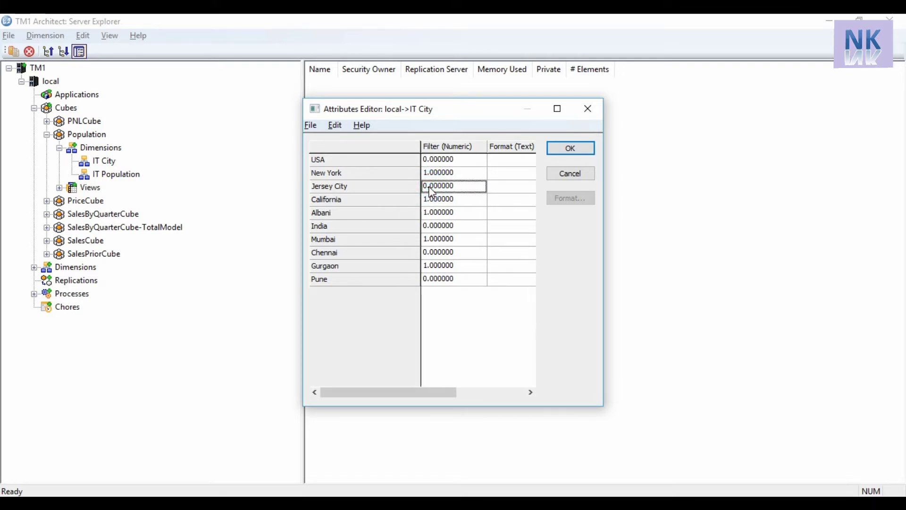
{"action": "type", "text": "1"}
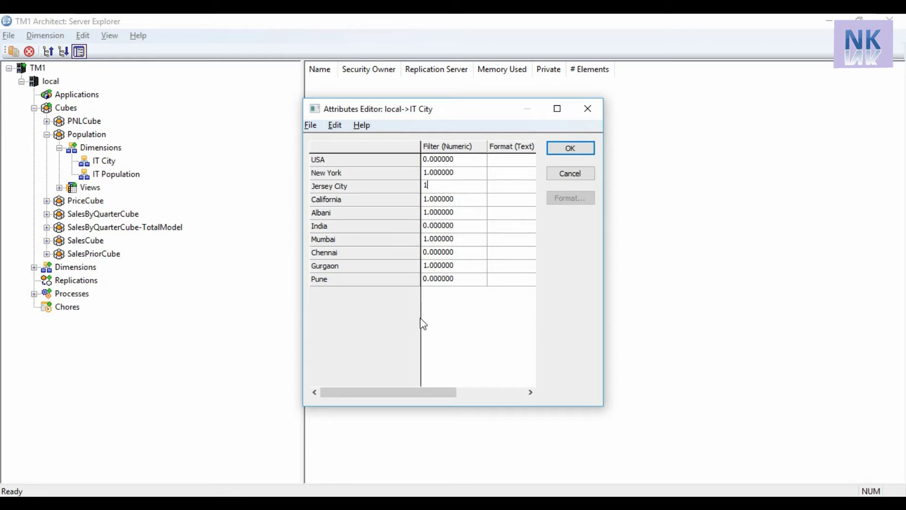
{"action": "left_click", "coordinate": [450, 328]}
{"action": "left_click", "coordinate": [571, 150]}
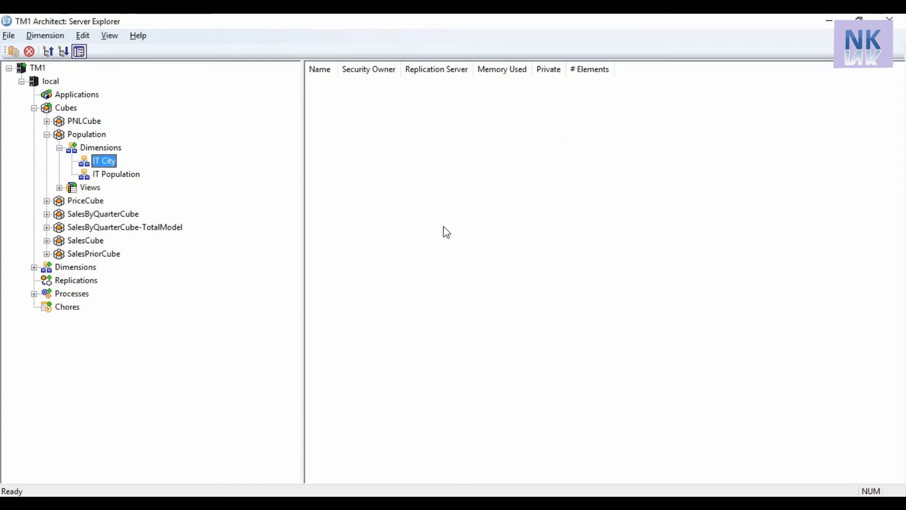
{"action": "left_click", "coordinate": [423, 496]}
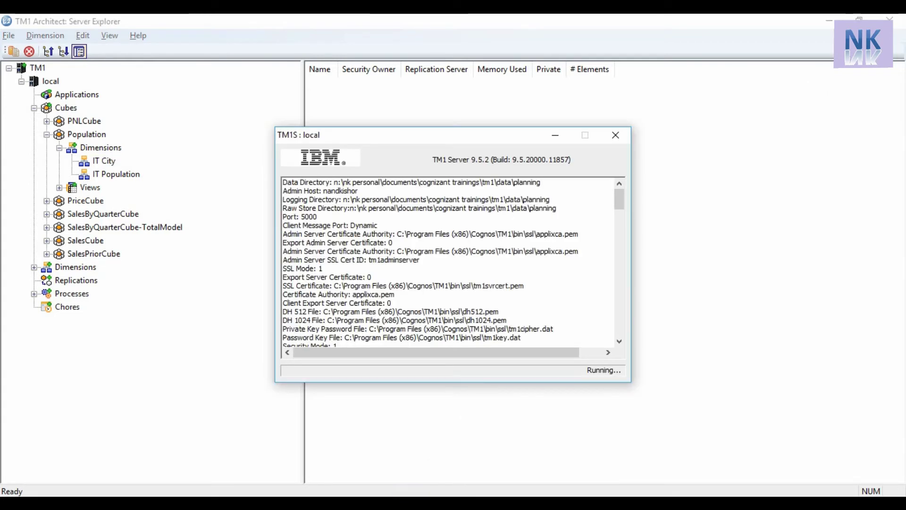
{"action": "left_click", "coordinate": [555, 135]}
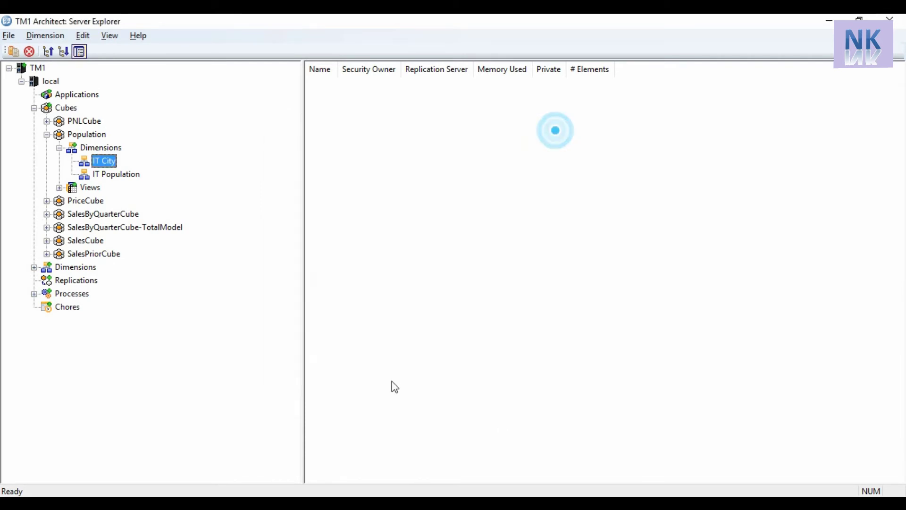
{"action": "left_click", "coordinate": [404, 499]}
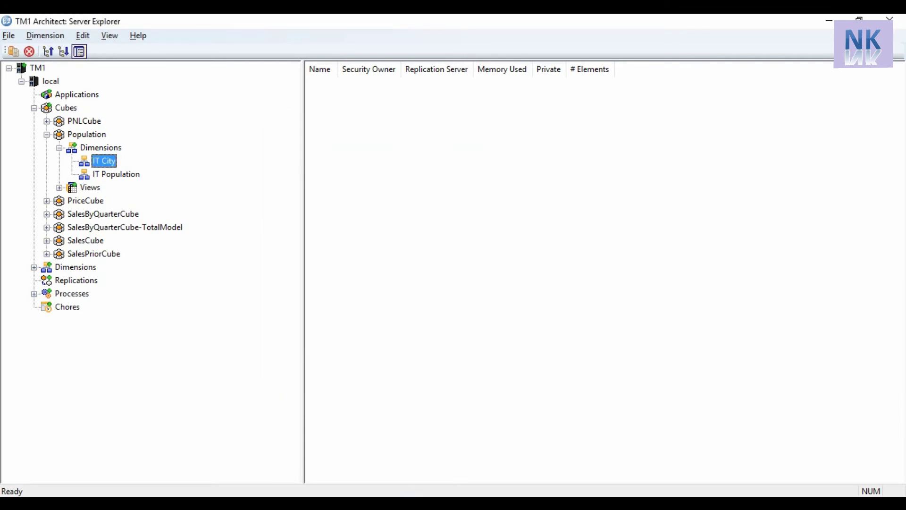
{"action": "left_click", "coordinate": [410, 496]}
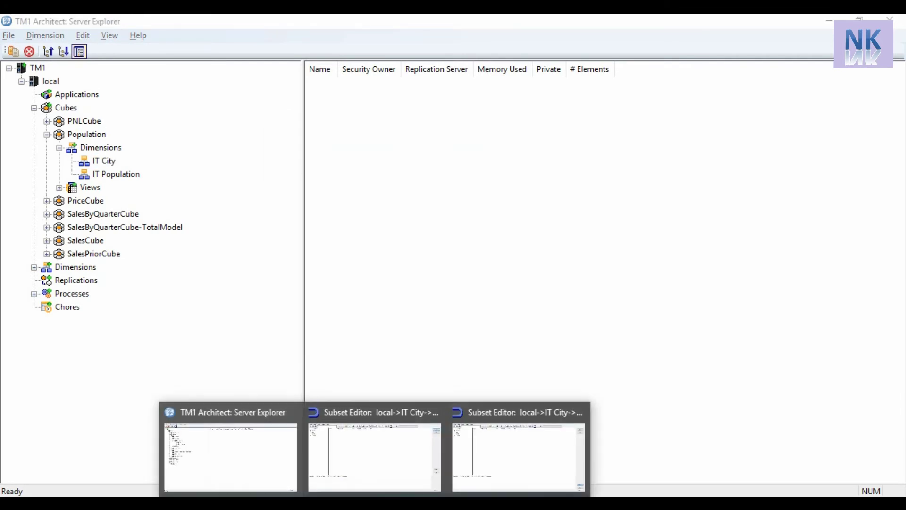
Return to the Subset Editor and Update the filter so Jersey City appears
{"action": "left_click", "coordinate": [366, 462]}
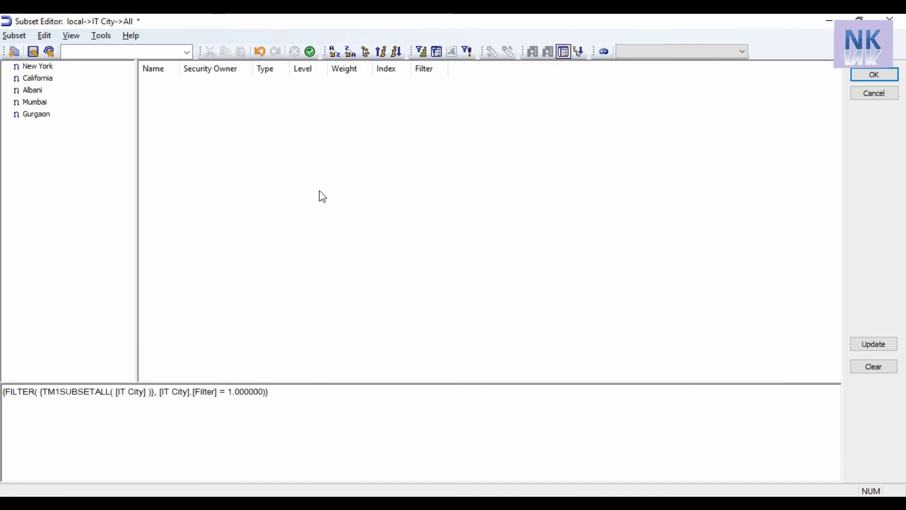
{"action": "left_click", "coordinate": [873, 344]}
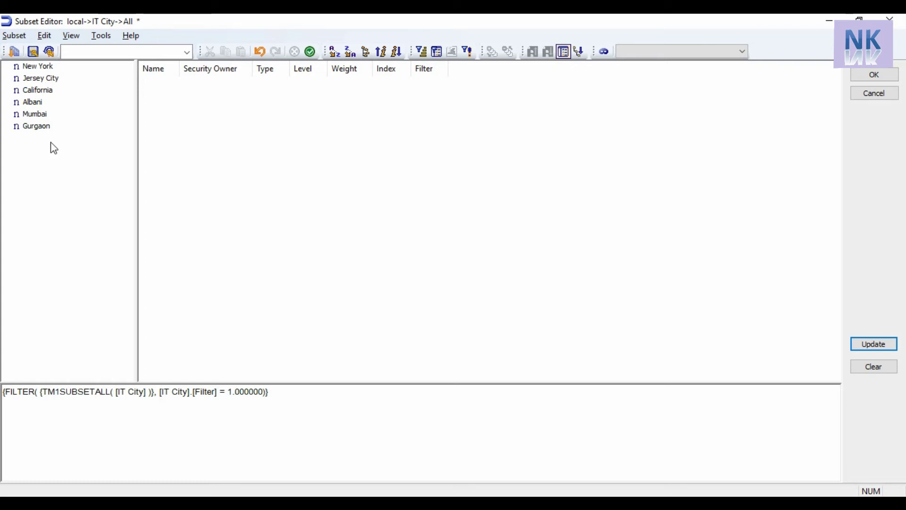
Save the six-element IT City subset as private Subset1 with Save Expression checked
{"action": "left_click", "coordinate": [870, 96]}
{"action": "left_click", "coordinate": [412, 306]}
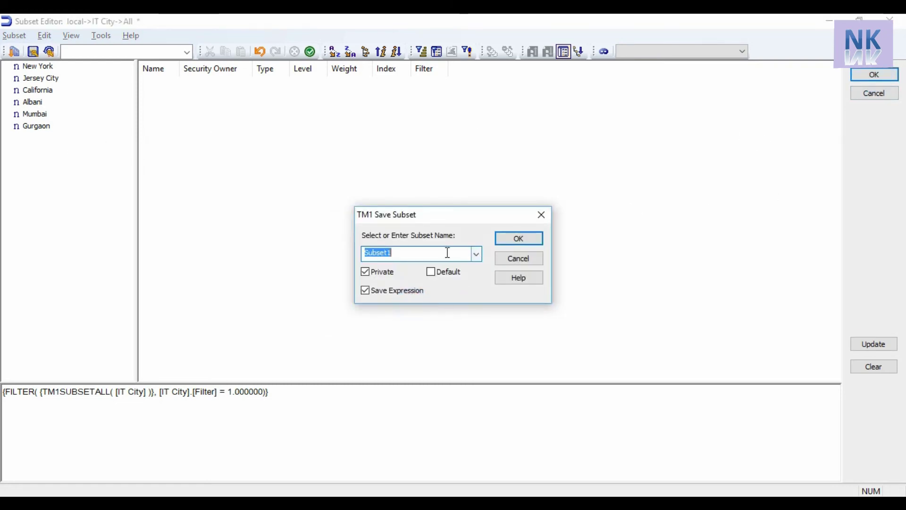
{"action": "left_click", "coordinate": [520, 238]}
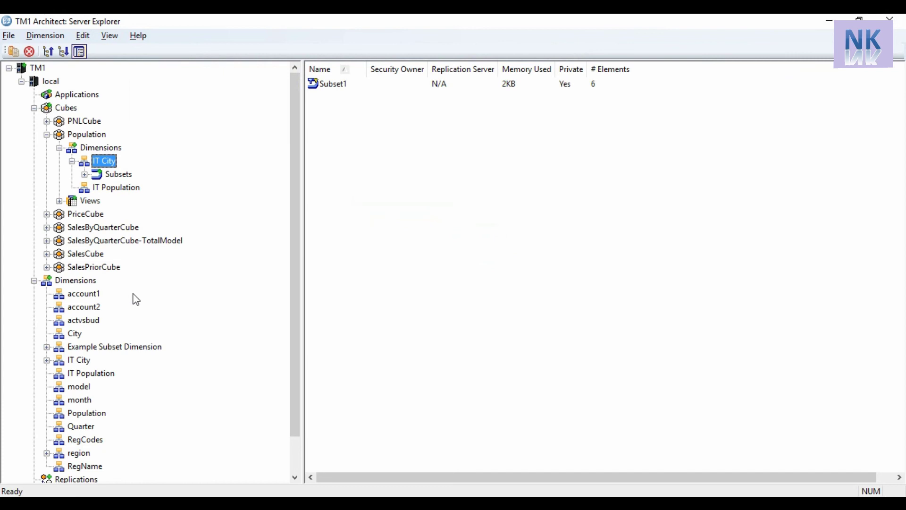